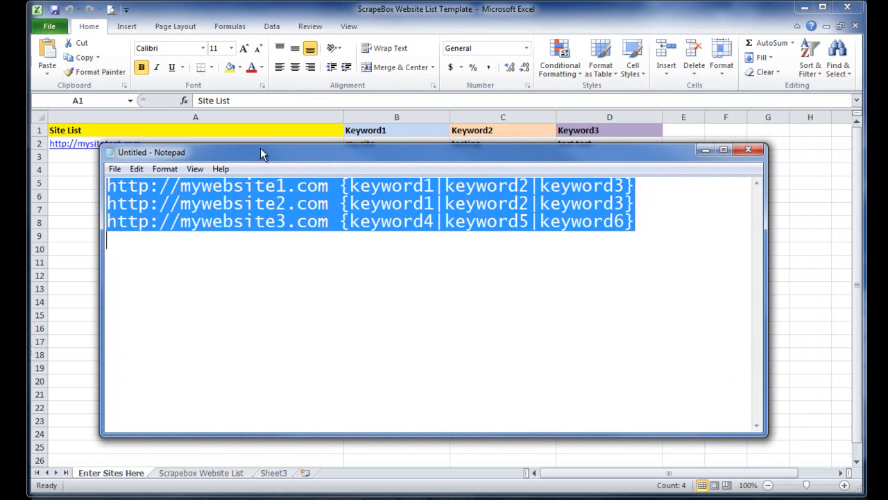
# - Look over the Scrapebox Website List sheet and return to the Enter Sites Here sheet
pyautogui.click(330, 220)
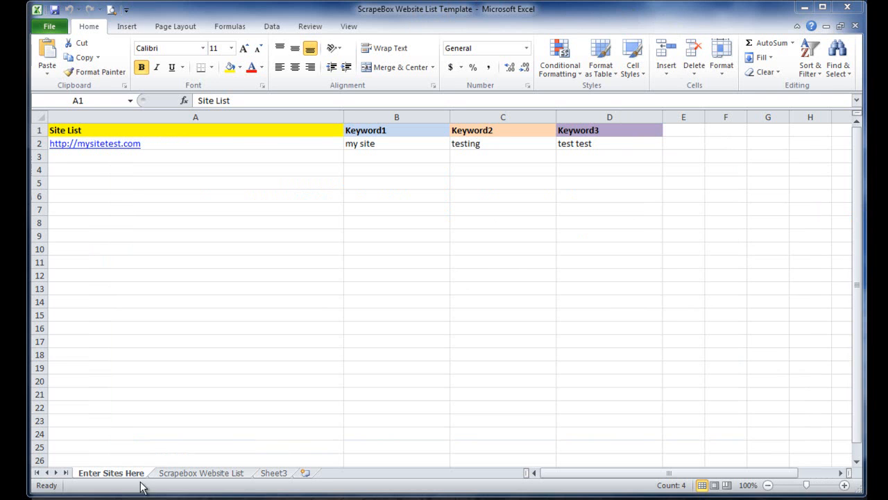
pyautogui.click(181, 474)
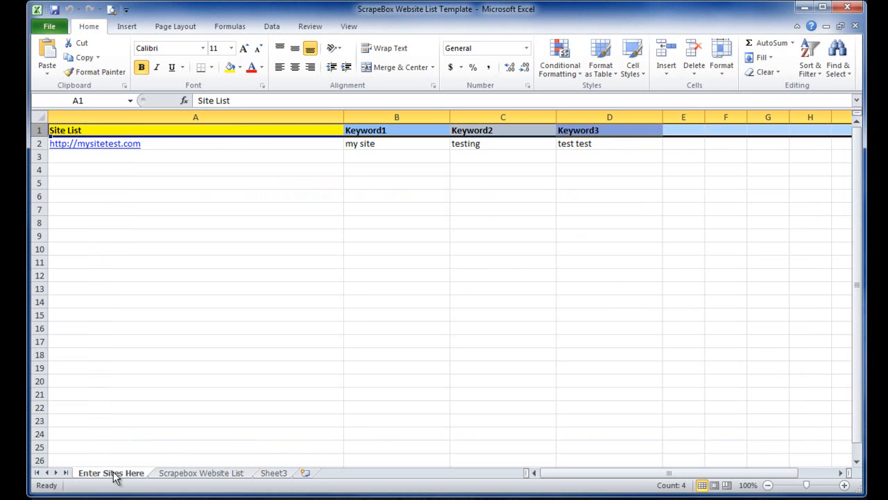
pyautogui.click(179, 474)
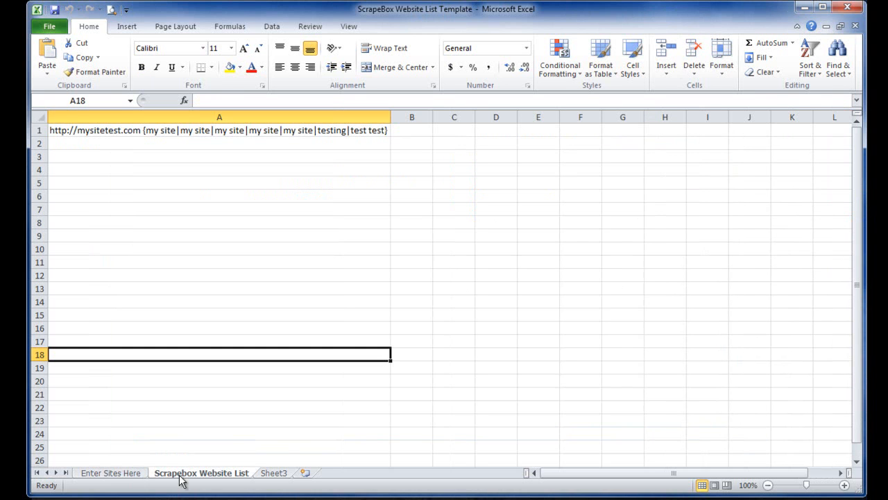
pyautogui.click(111, 474)
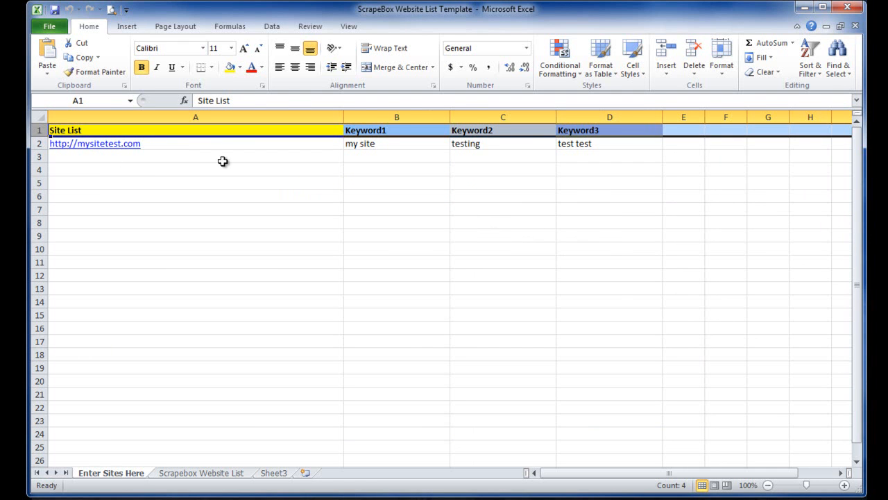
pyautogui.click(157, 148)
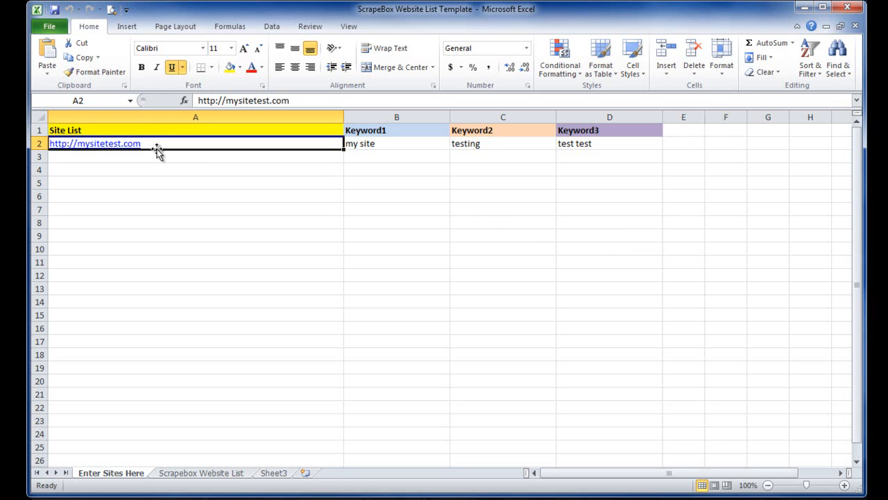
pyautogui.write('http://google.com')
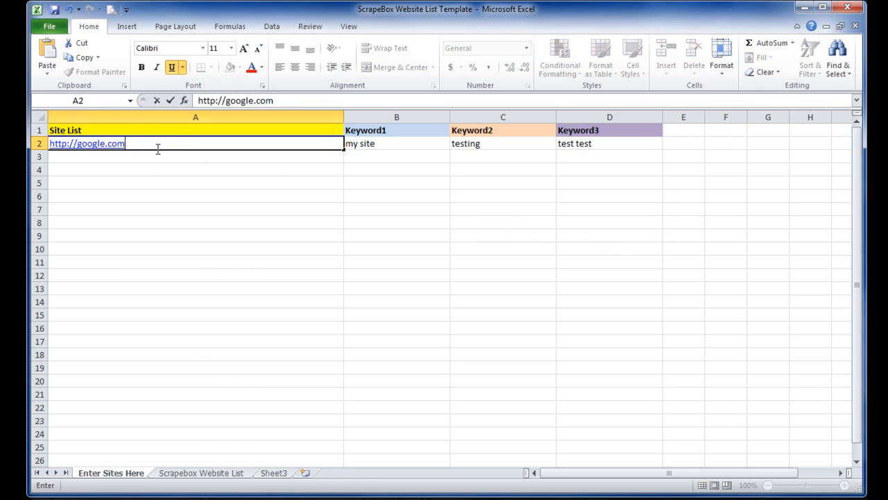
pyautogui.press('Return')
pyautogui.write('http://yahoo.com')
pyautogui.press('Return')
pyautogui.write('http://bing.com')
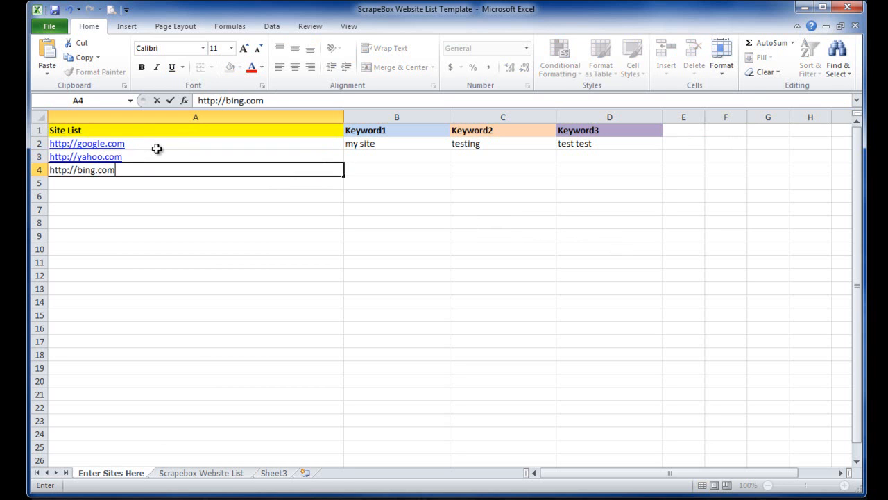
pyautogui.press('Return')
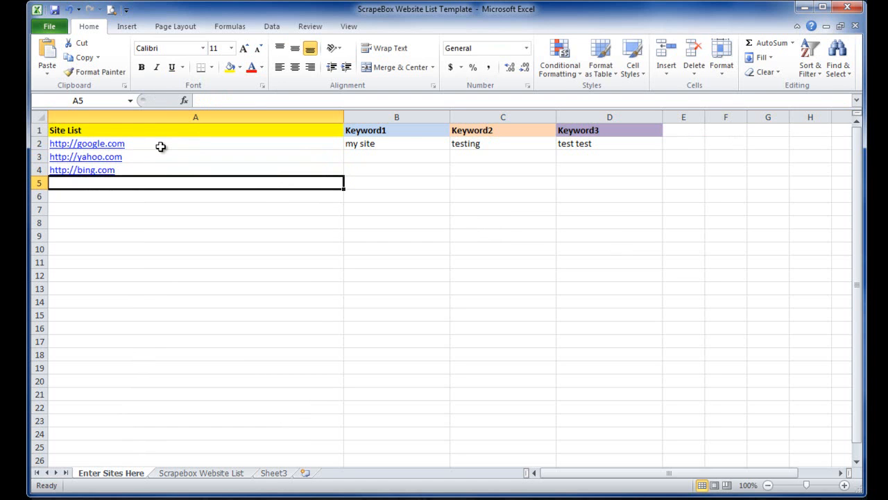
# - Fill rows 2–4 with Keyword1 google, yahoo, bing; Keyword2 search engine throughout; Keyword3 google search, yahoo search, bing search
pyautogui.click(402, 147)
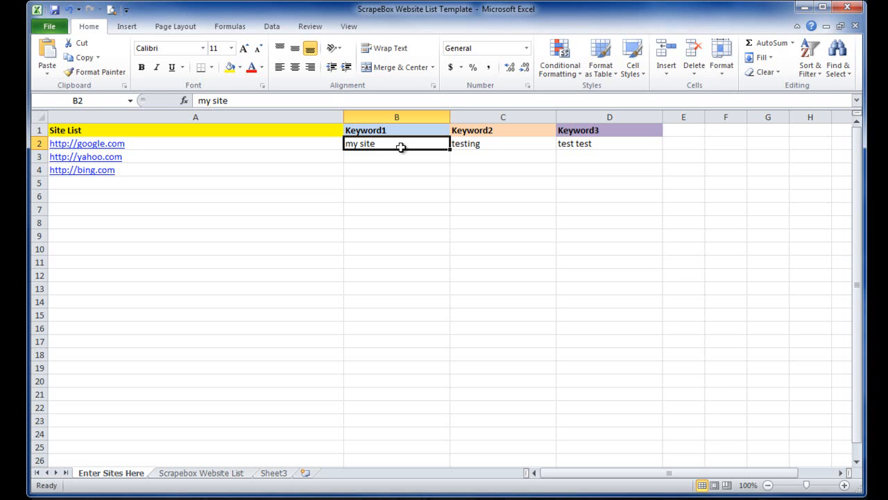
pyautogui.write('google.c')
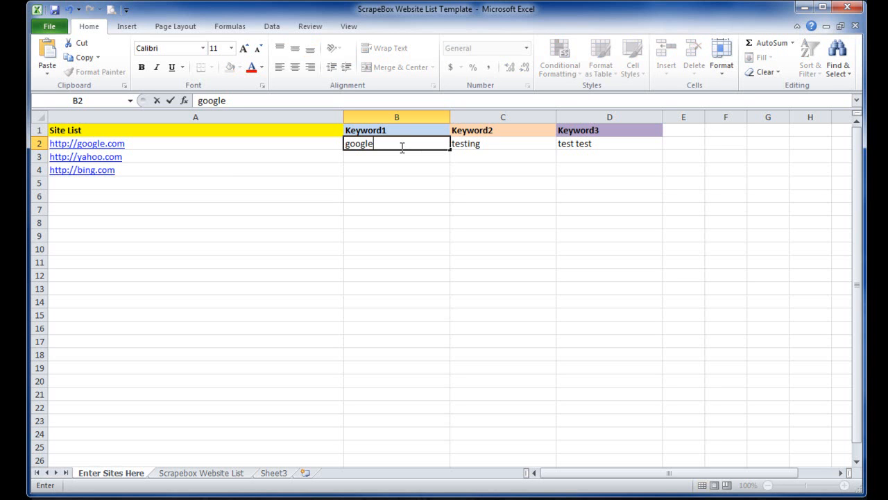
pyautogui.press('Return')
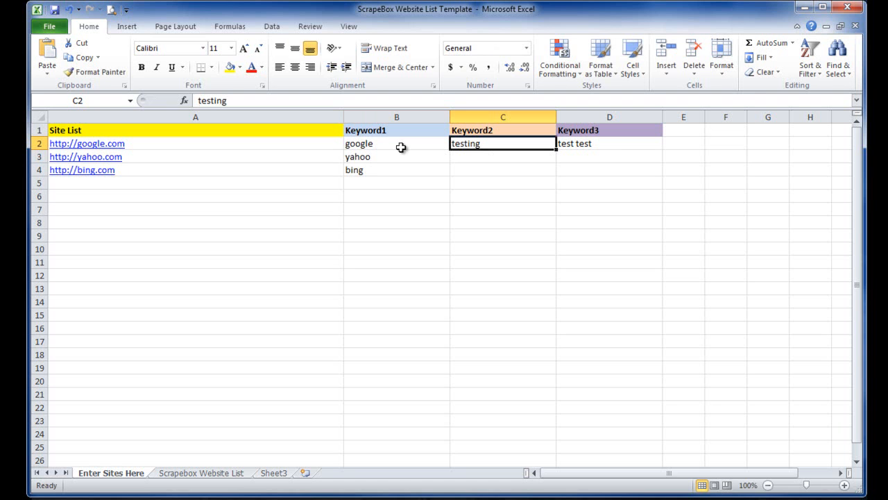
pyautogui.write('search engine')
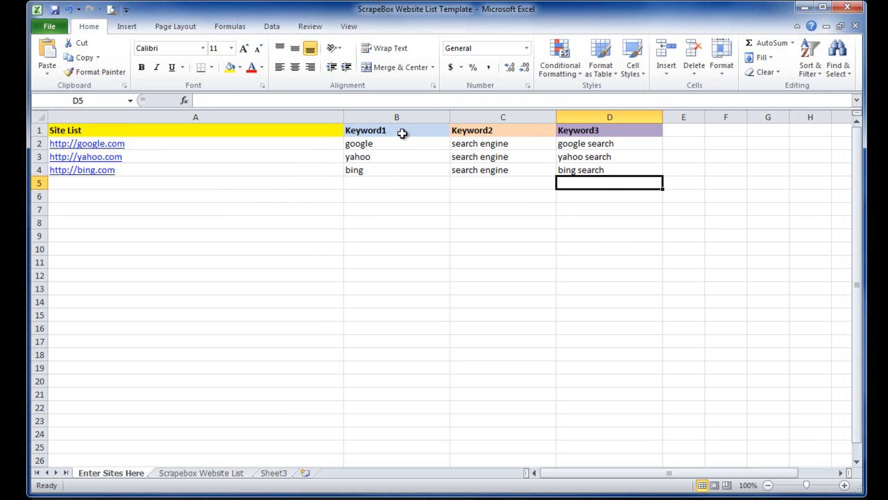
# - Fill the formula in A1 of the Scrapebox Website List sheet down to A12 and check it against the entered sites
pyautogui.click(199, 474)
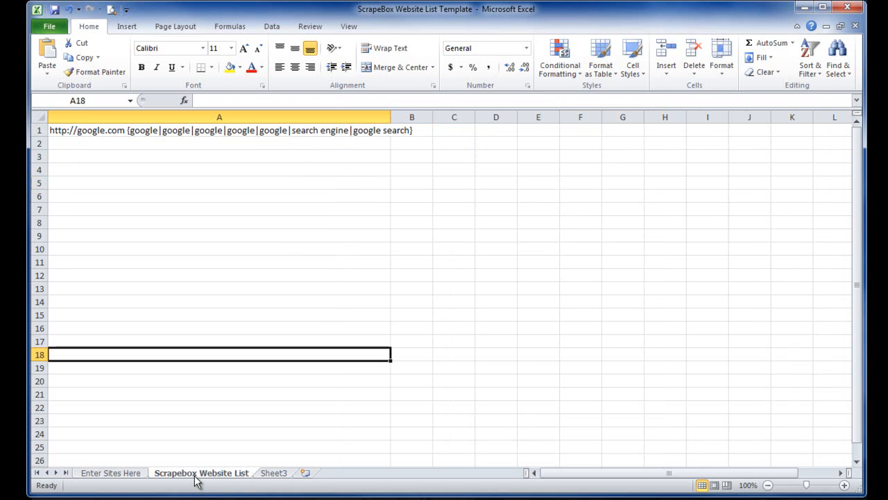
pyautogui.click(238, 133)
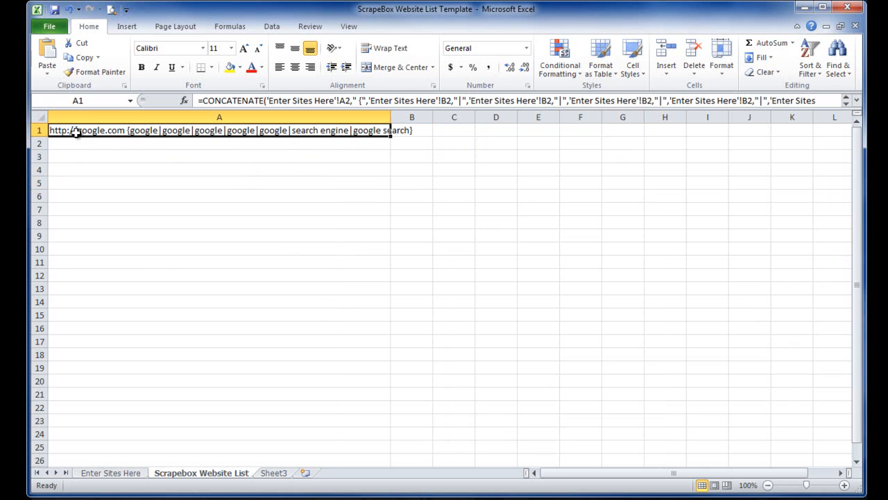
pyautogui.click(201, 172)
pyautogui.click(193, 133)
pyautogui.moveTo(390, 136); pyautogui.dragTo(375, 284)
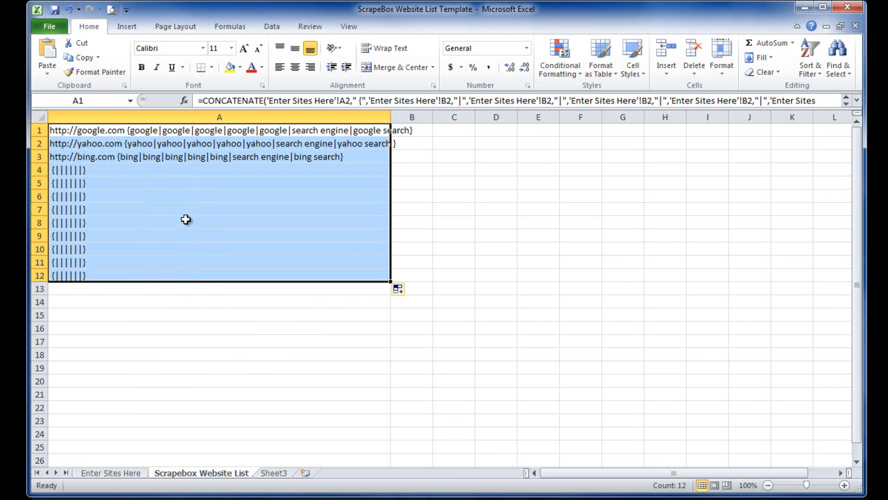
pyautogui.click(134, 473)
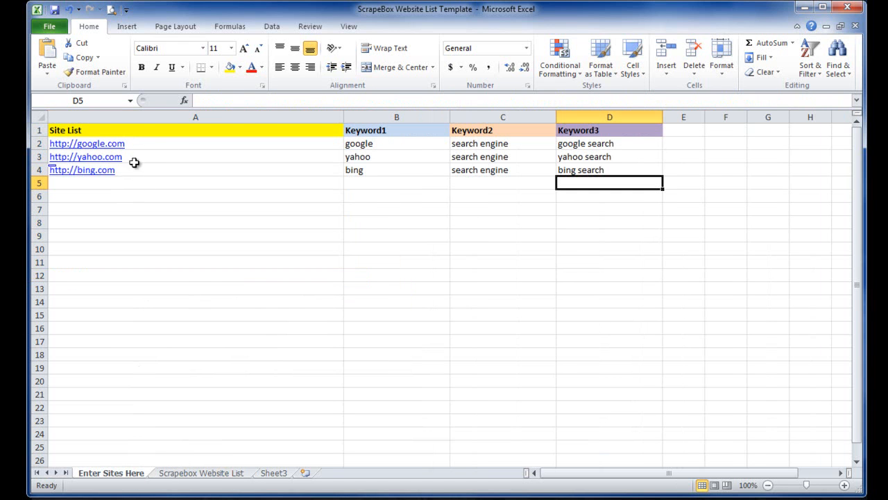
pyautogui.click(199, 479)
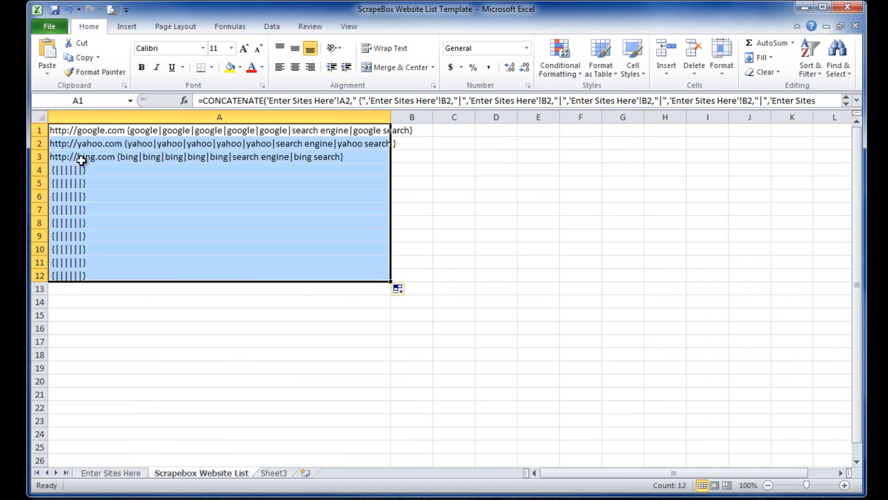
# - Copy the three generated site lines in A1 to A3 and paste them into the empty Notepad document
pyautogui.click(166, 160)
pyautogui.click(191, 183)
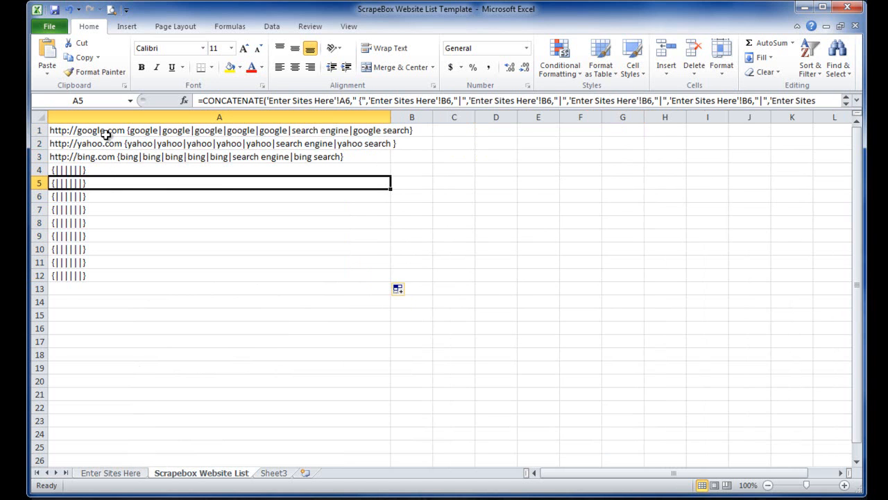
pyautogui.click(99, 156)
pyautogui.moveTo(99, 156); pyautogui.dragTo(108, 131)
pyautogui.hotkey('ctrl', 'c')
pyautogui.hotkey('alt', 'Tab')
pyautogui.moveTo(629, 93); pyautogui.dragTo(450, 85)
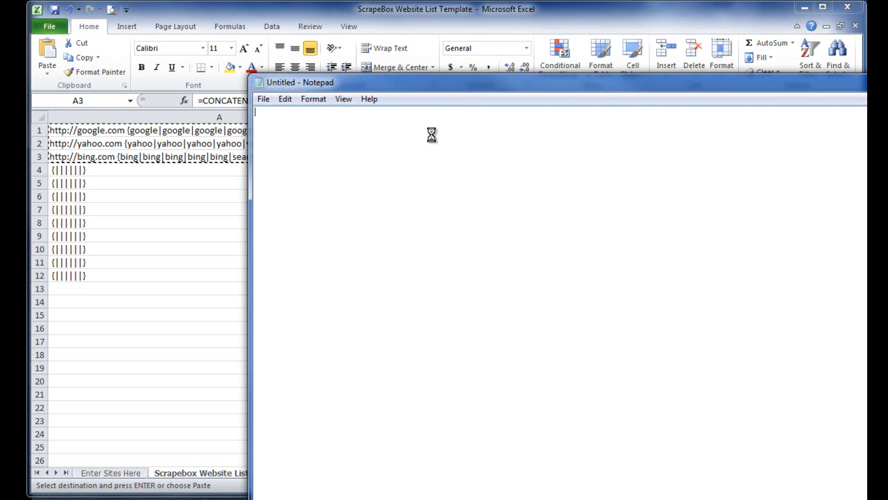
pyautogui.hotkey('ctrl', 'v')
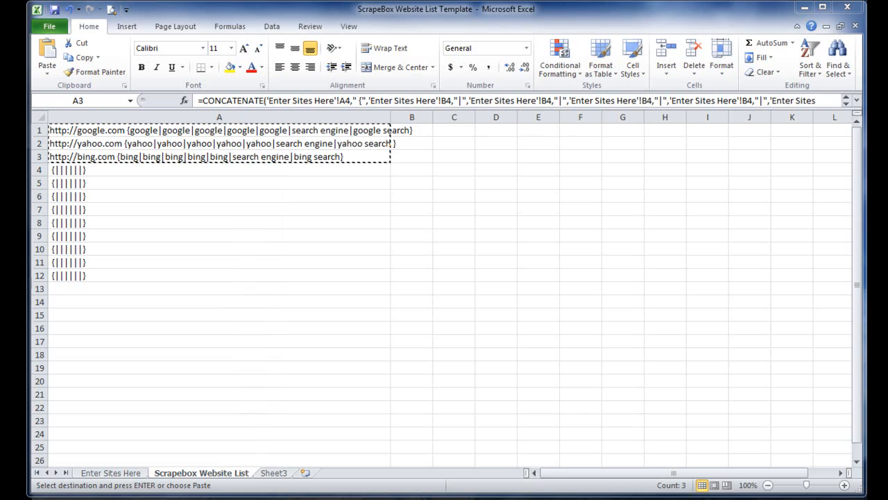
# - Copy all URLs from the 09-kate-caralluma Notepad file into the Site List column of Enter Sites Here, starting at A5
pyautogui.moveTo(887, 13); pyautogui.dragTo(566, 35)
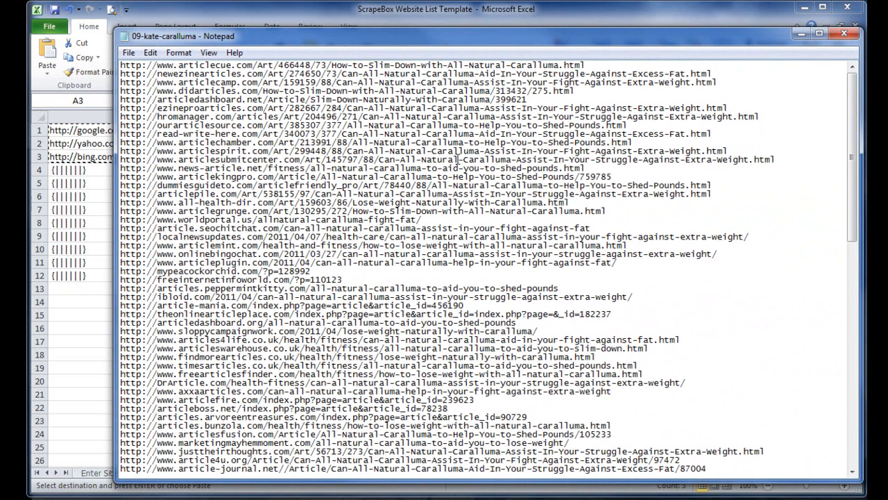
pyautogui.hotkey('ctrl', 'a')
pyautogui.hotkey('ctrl', 'c')
pyautogui.hotkey('alt', 'Tab')
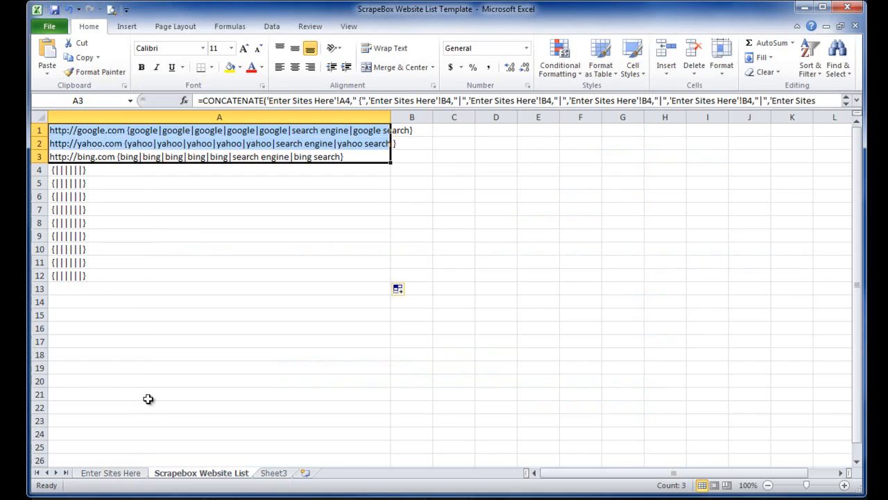
pyautogui.click(104, 474)
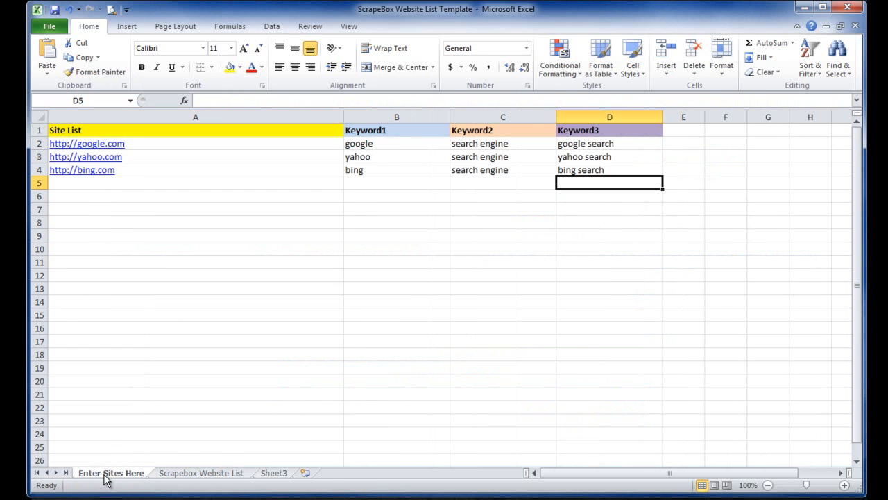
pyautogui.click(104, 183)
pyautogui.hotkey('ctrl', 'v')
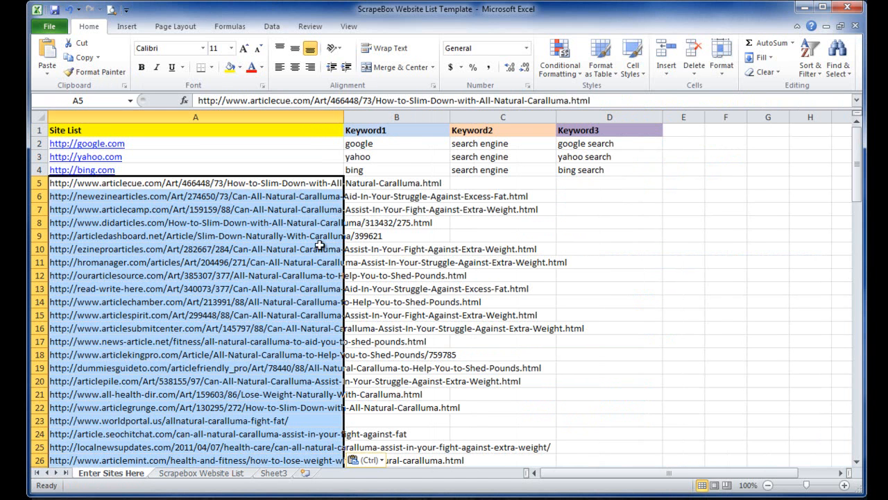
# - Enter caralluma as Keyword1 in row 5 with its review variants as Keyword2 and Keyword3, and fill them down beside the pasted URLs
pyautogui.click(444, 184)
pyautogui.write('cara')
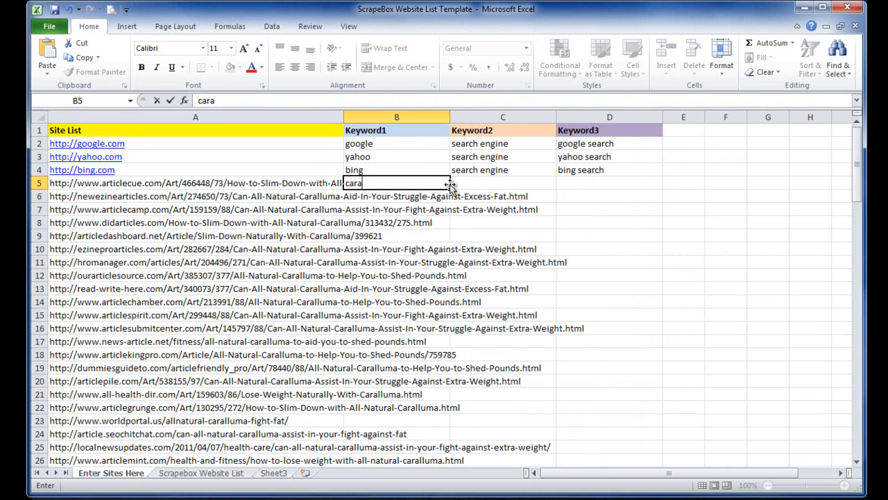
pyautogui.write('lluma')
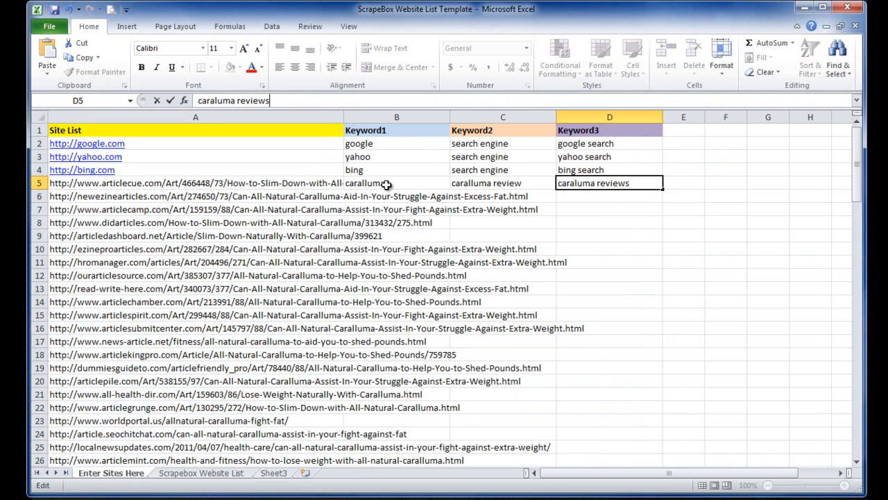
pyautogui.moveTo(386, 184); pyautogui.dragTo(642, 435)
# - Extend the formula on the Scrapebox Website List sheet down to row 112 and select generated lines from the end upward
pyautogui.click(198, 474)
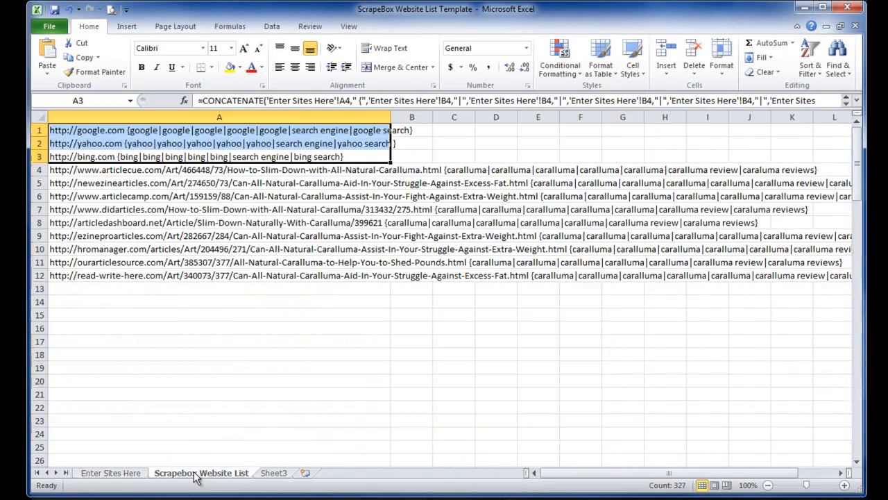
pyautogui.moveTo(390, 163); pyautogui.dragTo(358, 423)
pyautogui.moveTo(358, 424); pyautogui.dragTo(357, 424)
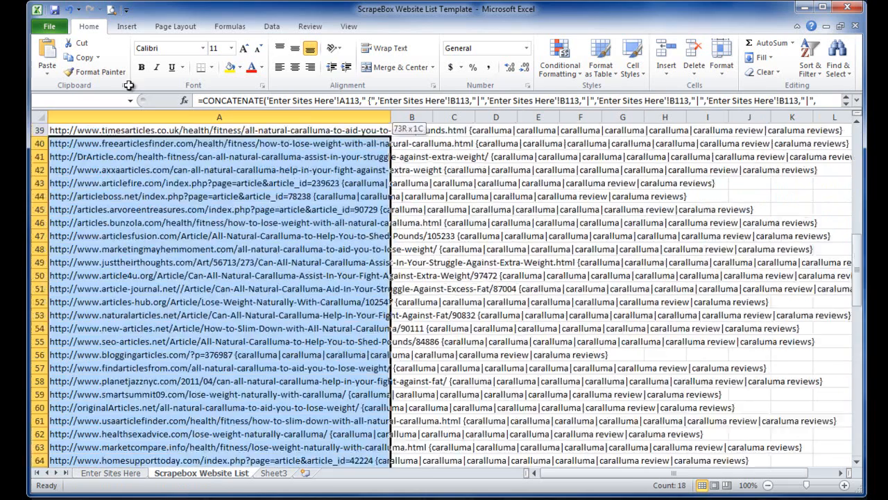
pyautogui.moveTo(129, 85); pyautogui.dragTo(149, 342)
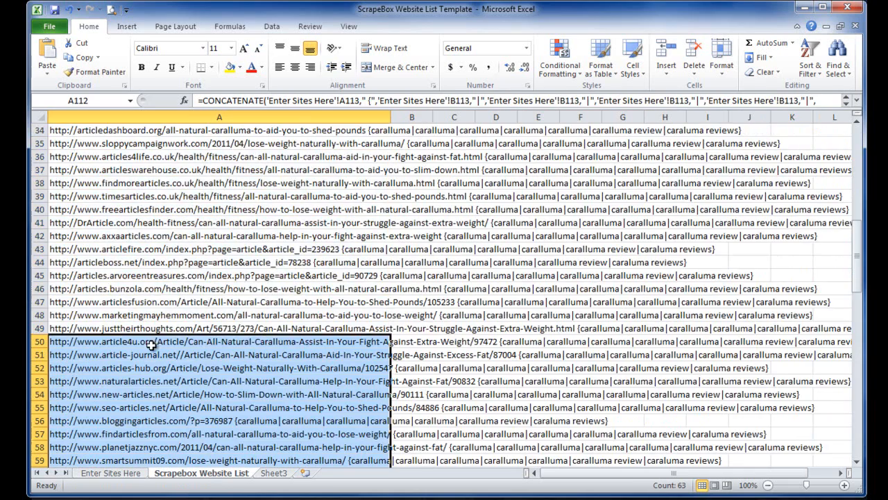
pyautogui.scroll(-5, 148, 343)
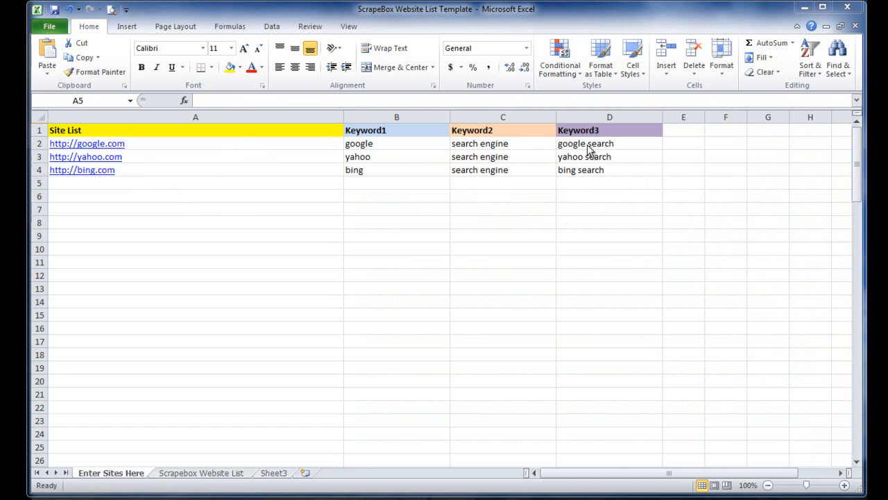
# - Copy the google.com row with its three keywords from row 2 into rows 5, 6 and 7 of Enter Sites Here
pyautogui.moveTo(617, 142); pyautogui.dragTo(220, 143)
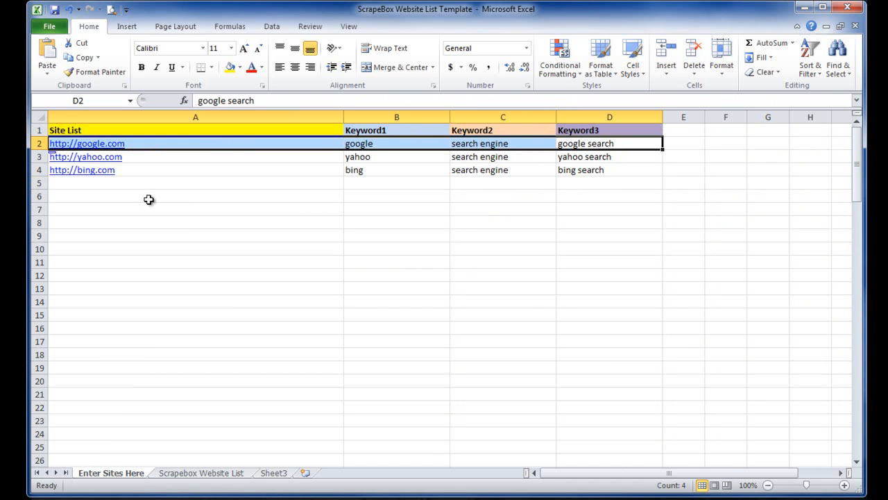
pyautogui.hotkey('ctrl', 'c')
pyautogui.click(107, 182)
pyautogui.hotkey('ctrl', 'v')
pyautogui.click(106, 196)
pyautogui.hotkey('ctrl', 'v')
pyautogui.click(102, 209)
pyautogui.hotkey('ctrl', 'v')
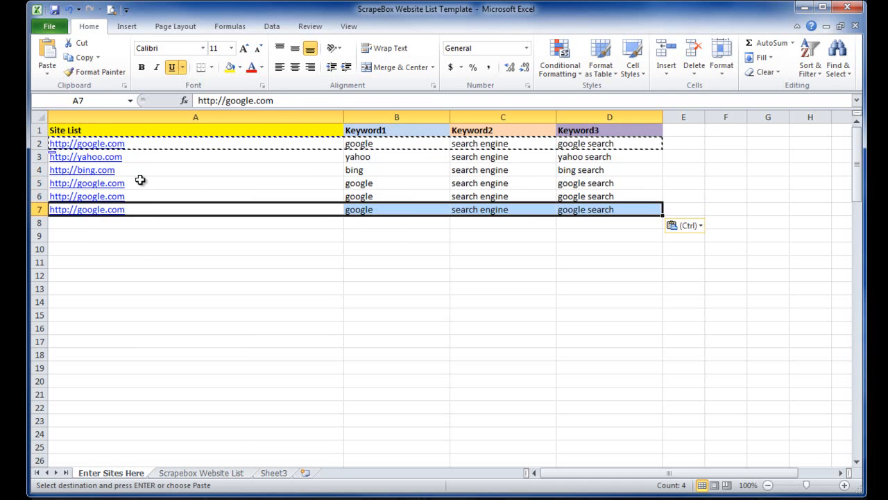
pyautogui.press('Right')
pyautogui.press('Right')
pyautogui.press('Right')
pyautogui.press('Right')
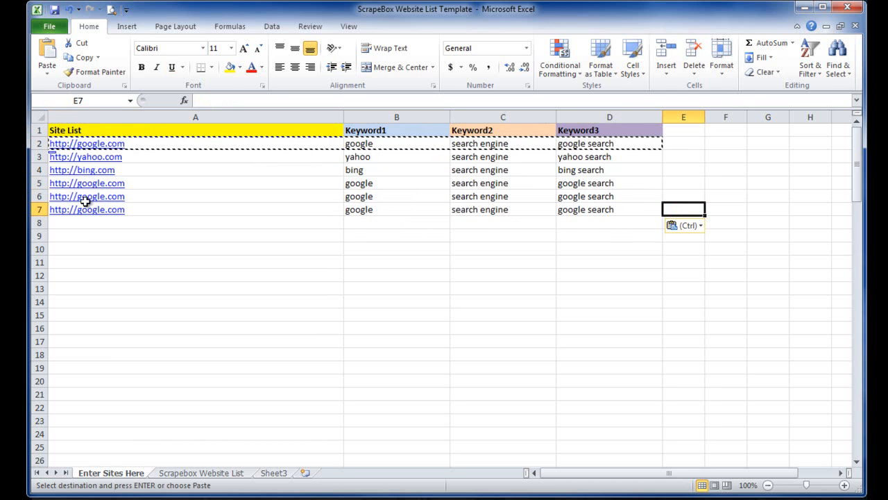